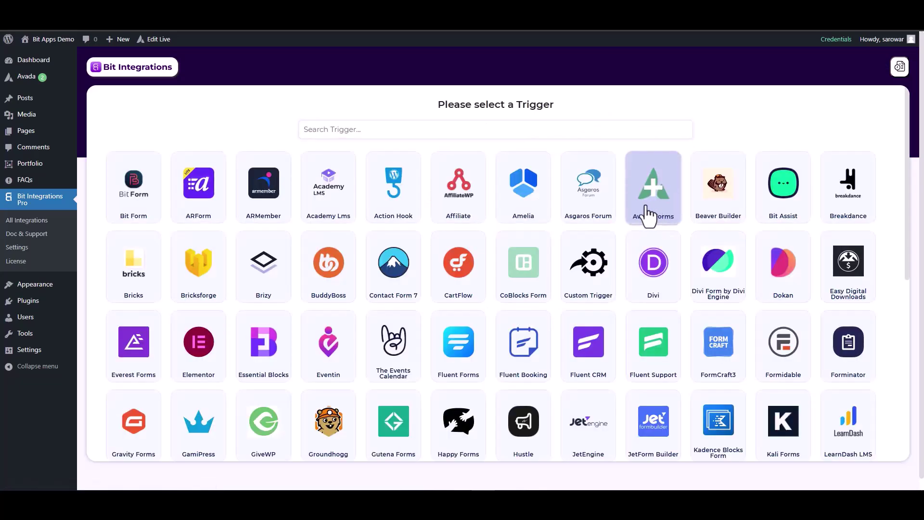
# Step: Select Avada Forms as the trigger and fetch its data by submitting a test entry with a name, email address and number
pyautogui.click(649, 215)
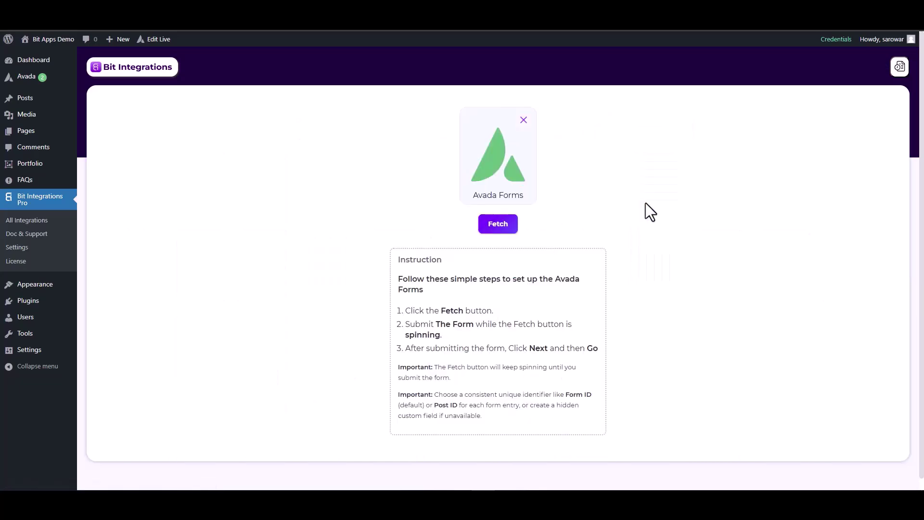
pyautogui.click(510, 226)
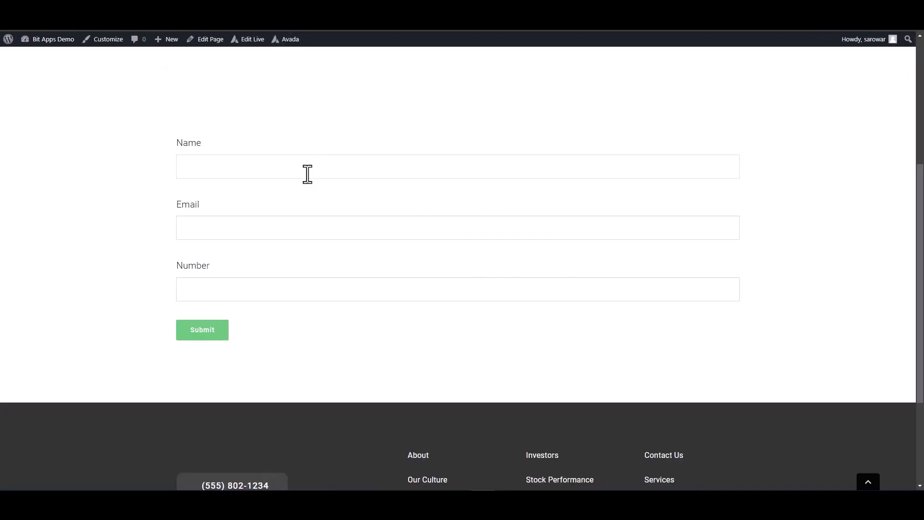
pyautogui.click(307, 174)
pyautogui.click(555, 289)
pyautogui.write('125563')
pyautogui.click(201, 332)
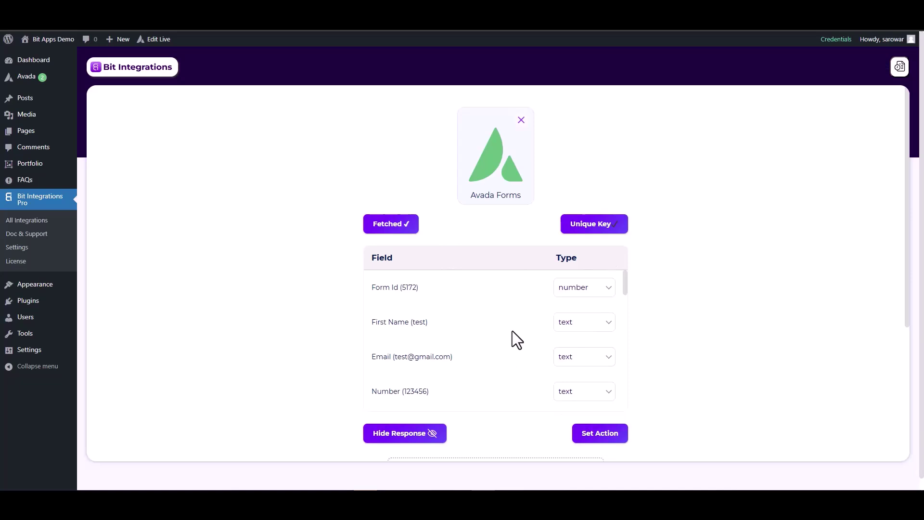
# Step: Set the fetched Email field's type to email and the Number field's type to number
pyautogui.click(572, 364)
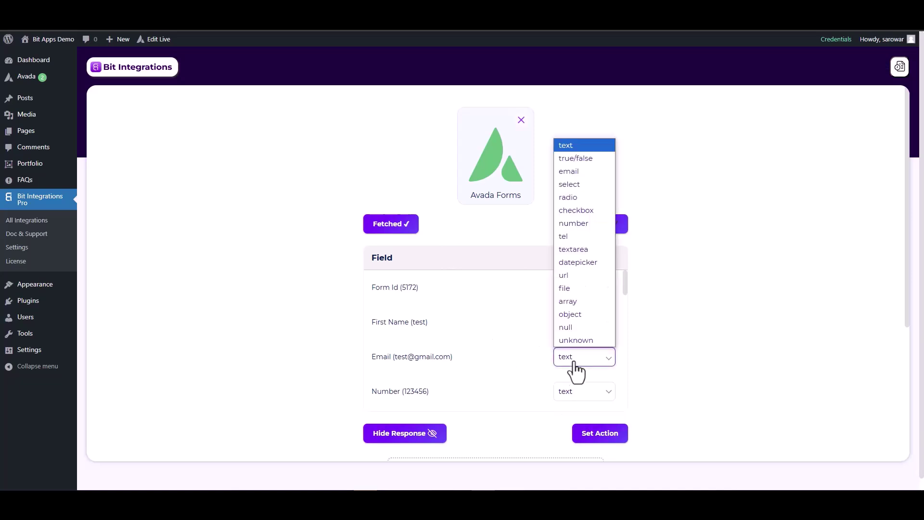
pyautogui.click(568, 171)
pyautogui.scroll(-2, 587, 341)
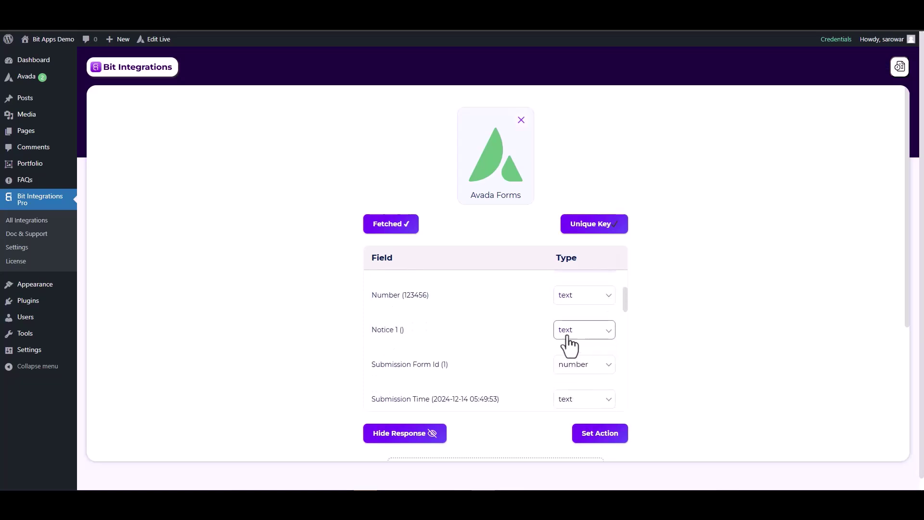
pyautogui.click(564, 299)
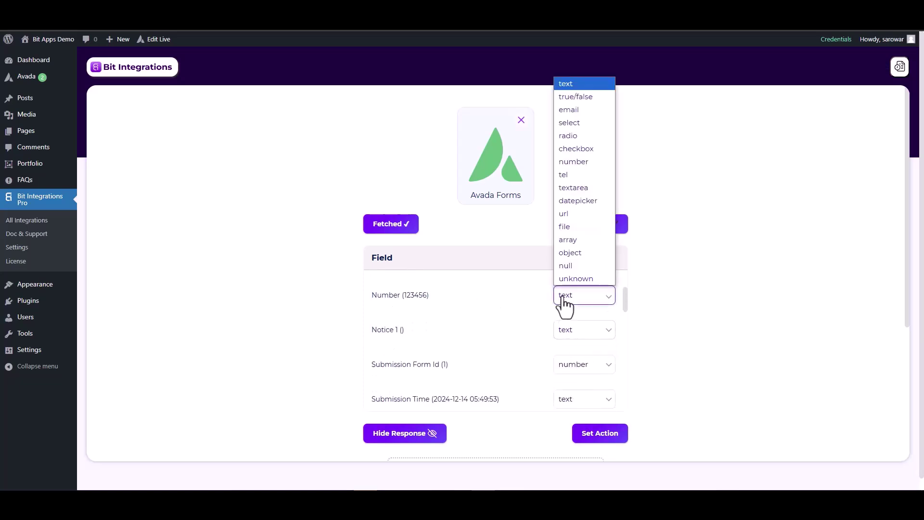
pyautogui.click(573, 161)
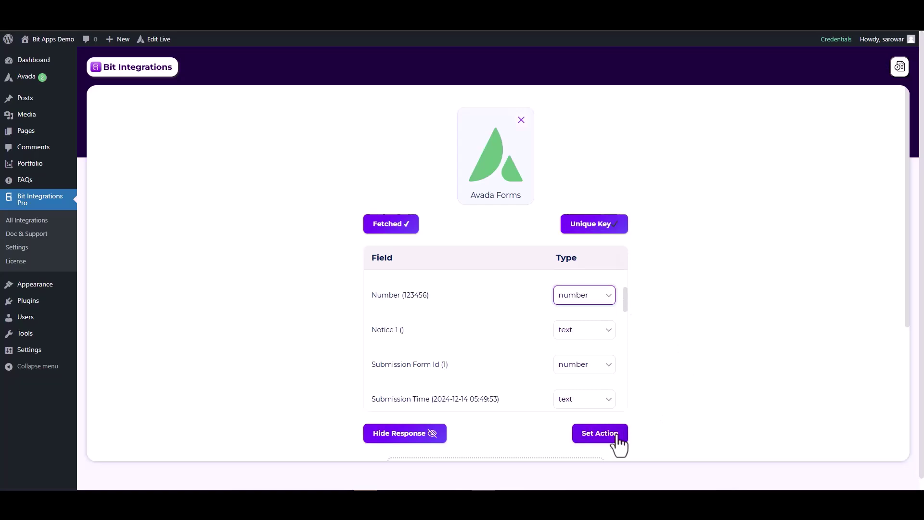
# Step: Proceed to setting the action, search for "zoho cr" and select Zoho CRM
pyautogui.click(599, 435)
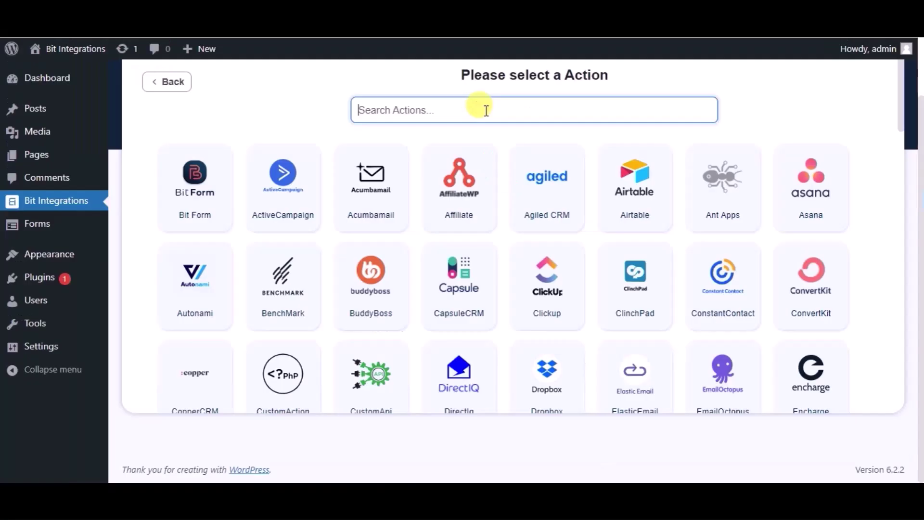
pyautogui.write('zoho')
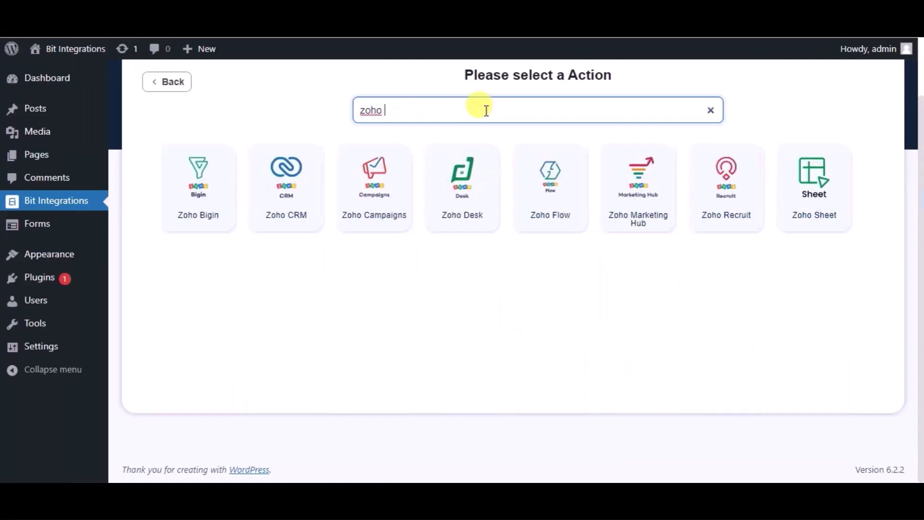
pyautogui.write(' cr')
pyautogui.click(502, 187)
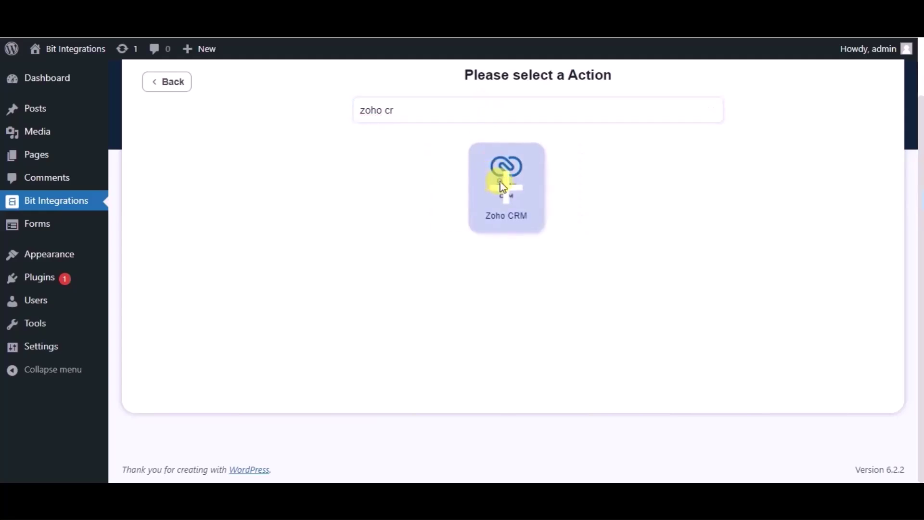
# Step: Set the Zoho CRM integration's data center to zoho.com
pyautogui.click(295, 235)
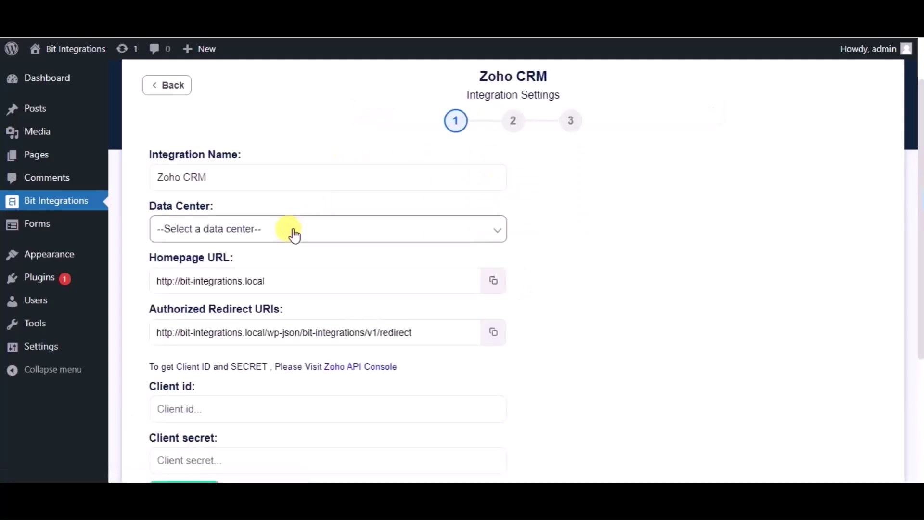
pyautogui.click(293, 234)
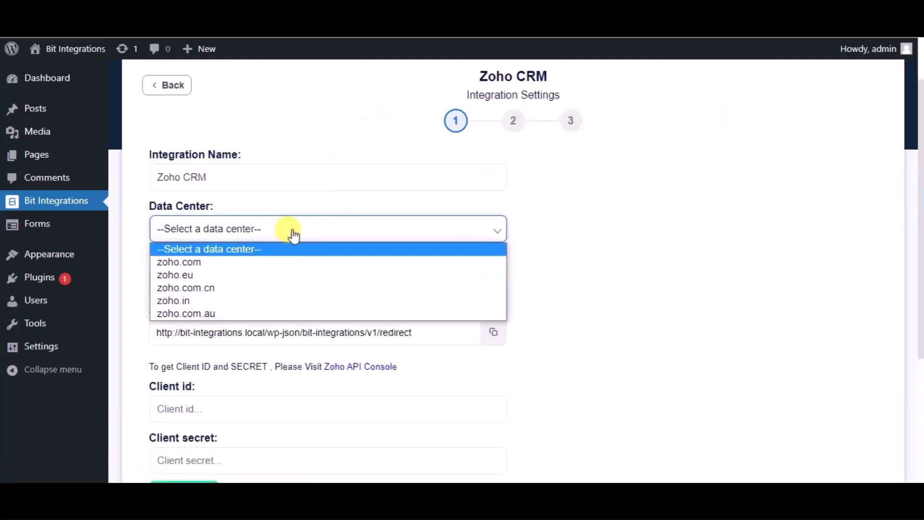
pyautogui.click(212, 263)
# Step: Open the Zoho API Console and start a new Server-based Applications client named "Bit Integrations"
pyautogui.scroll(-3, 215, 255)
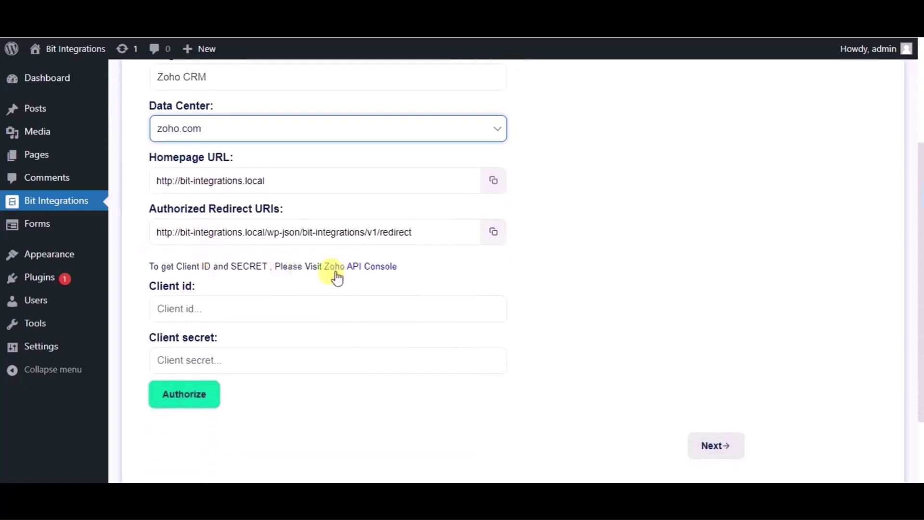
pyautogui.click(354, 277)
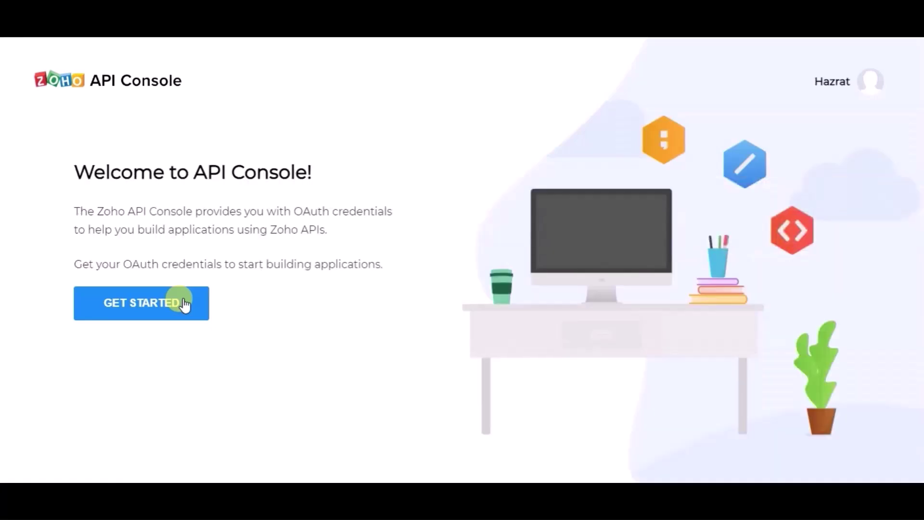
pyautogui.click(185, 304)
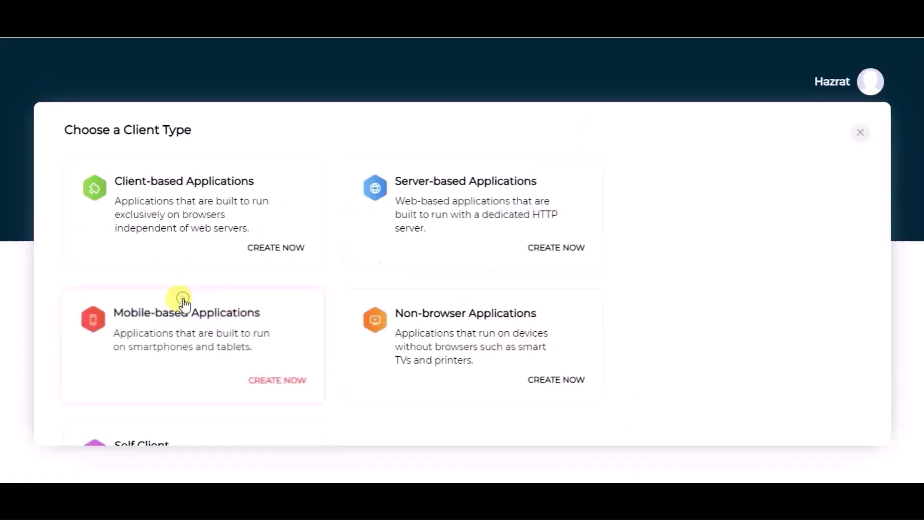
pyautogui.click(426, 207)
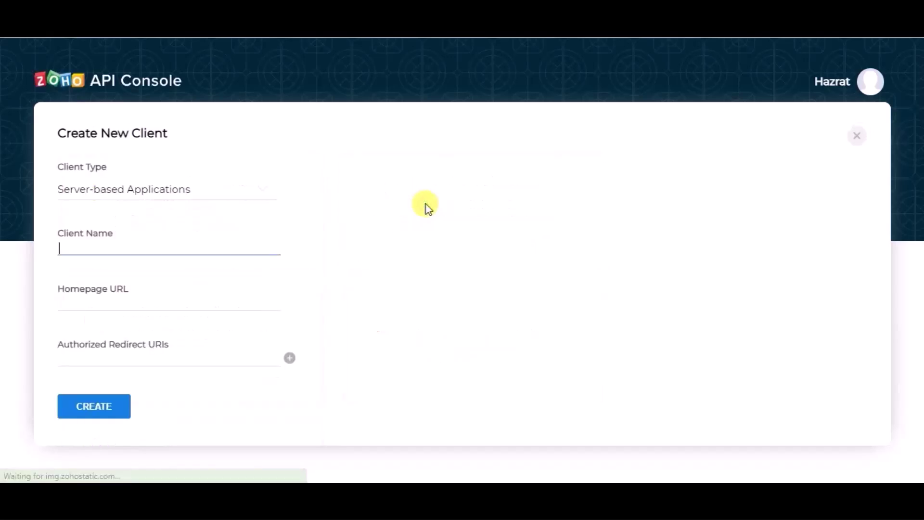
pyautogui.click(136, 250)
pyautogui.write('Bit Integrations')
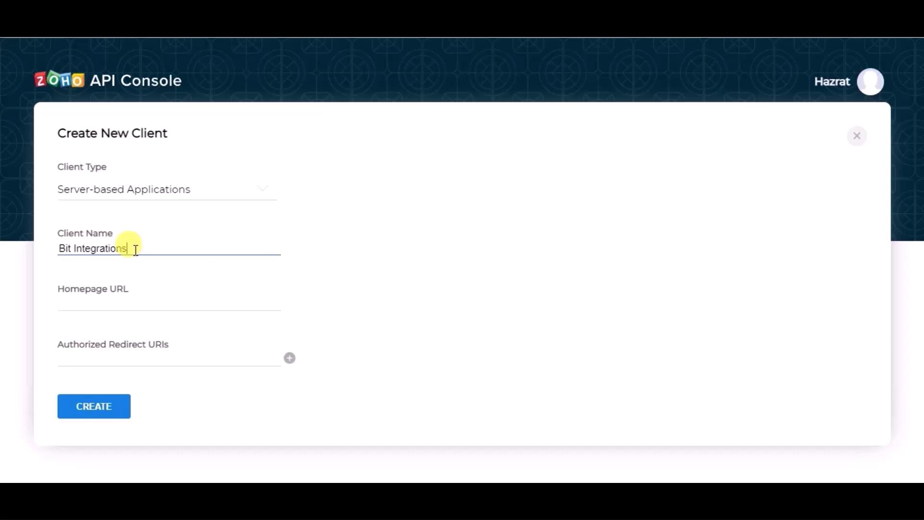
# Step: Copy the homepage URL and authorized redirect URI from the integration settings into the new Zoho client, and create it
pyautogui.click(126, 297)
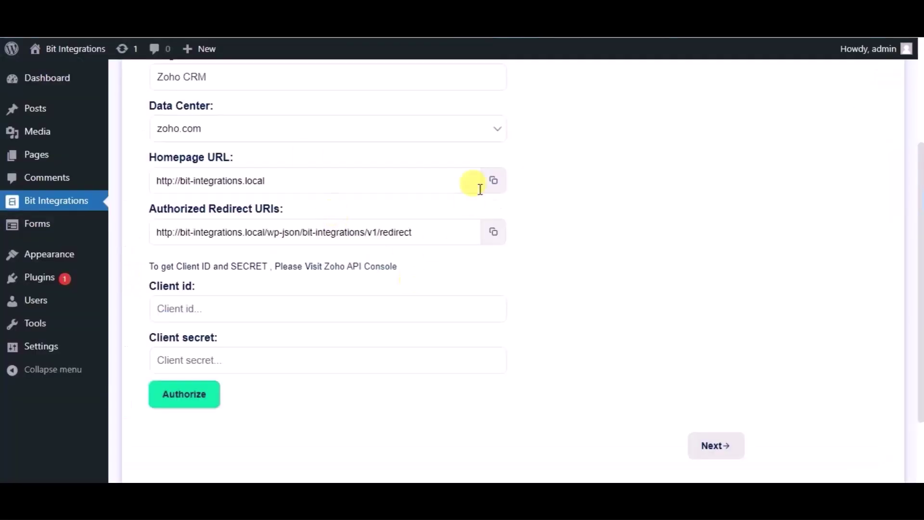
pyautogui.click(496, 182)
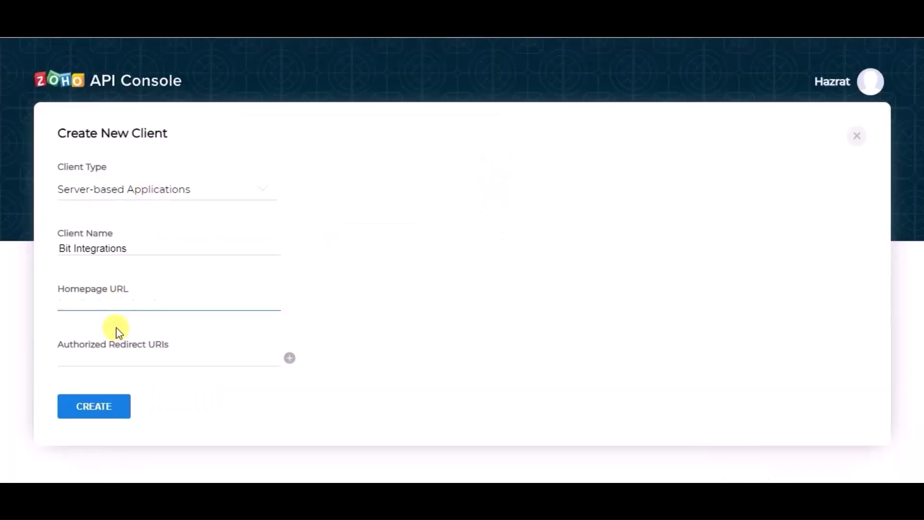
pyautogui.hotkey('ctrl', 'v')
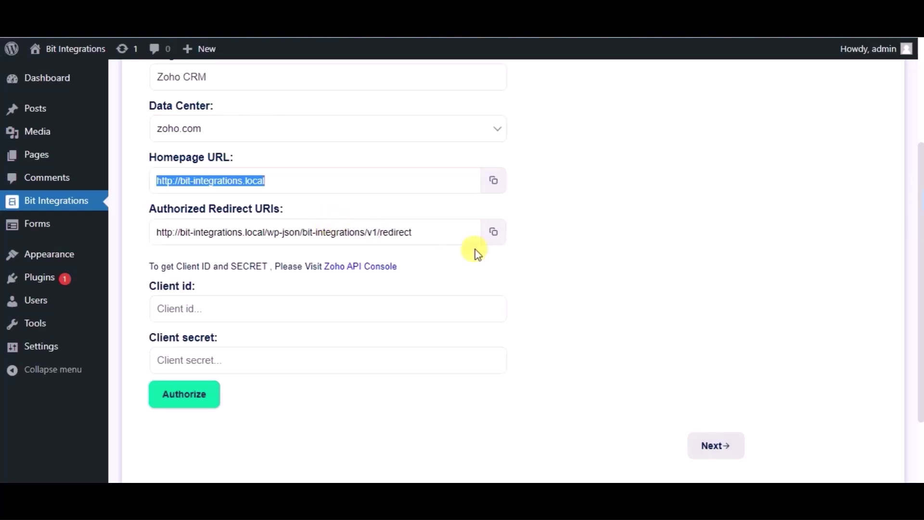
pyautogui.click(490, 232)
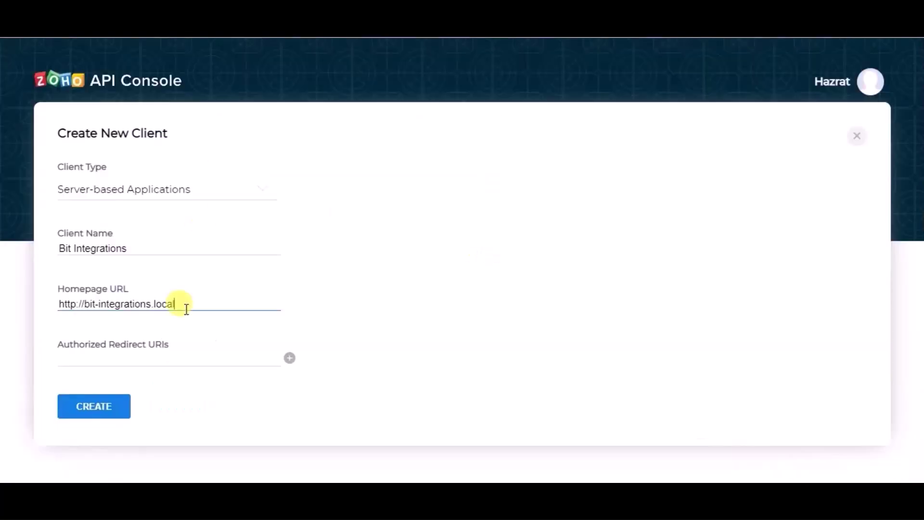
pyautogui.click(166, 355)
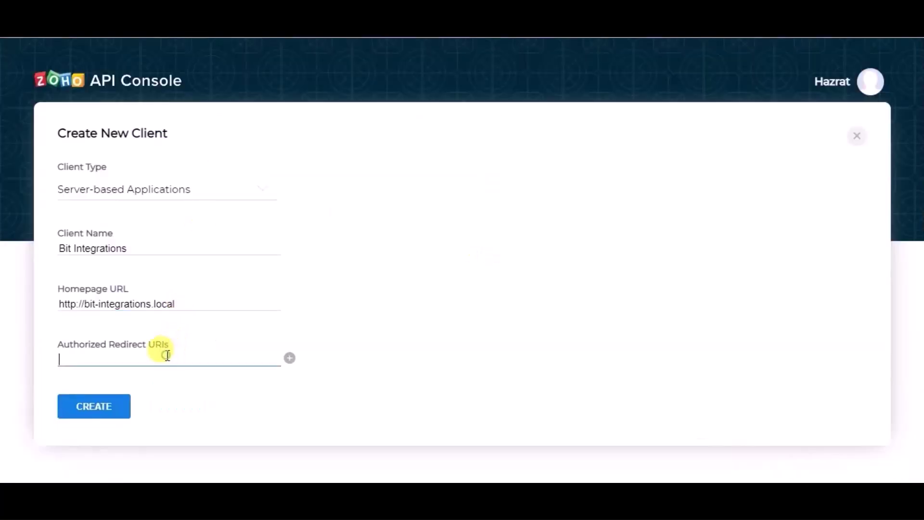
pyautogui.hotkey('ctrl', 'v')
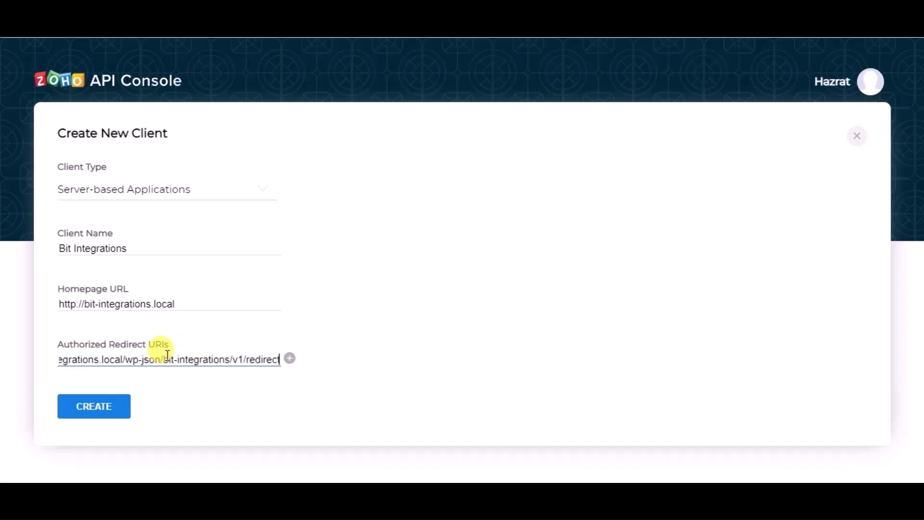
pyautogui.click(122, 412)
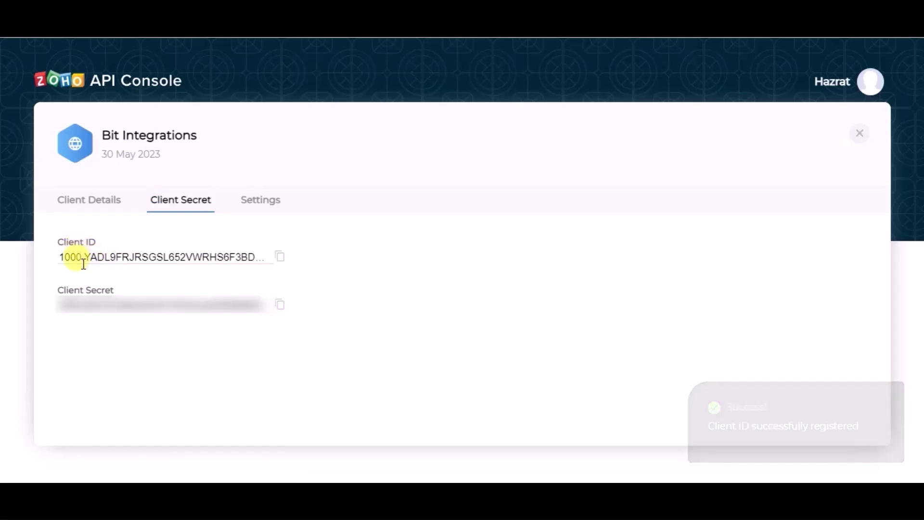
# Step: Copy the client ID and client secret from the Zoho API Console into the matching integration settings fields
pyautogui.click(279, 257)
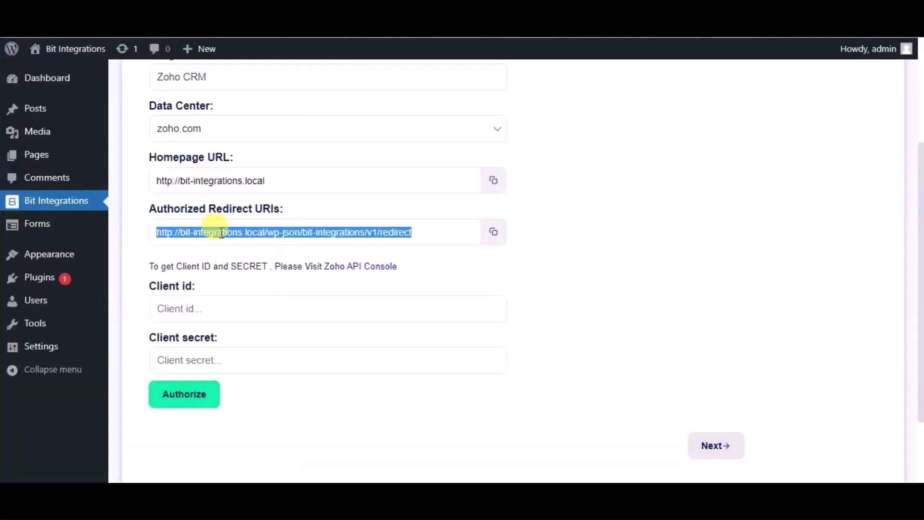
pyautogui.click(219, 309)
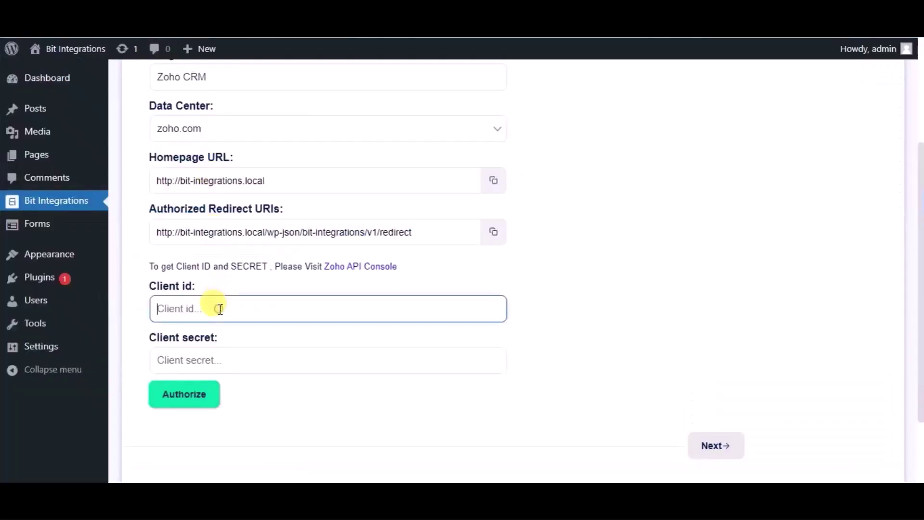
pyautogui.hotkey('ctrl', 'v')
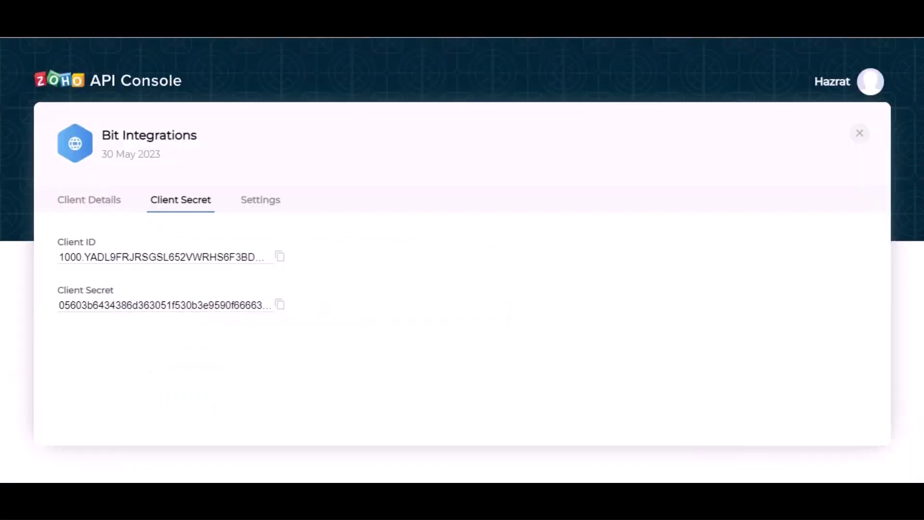
pyautogui.click(278, 303)
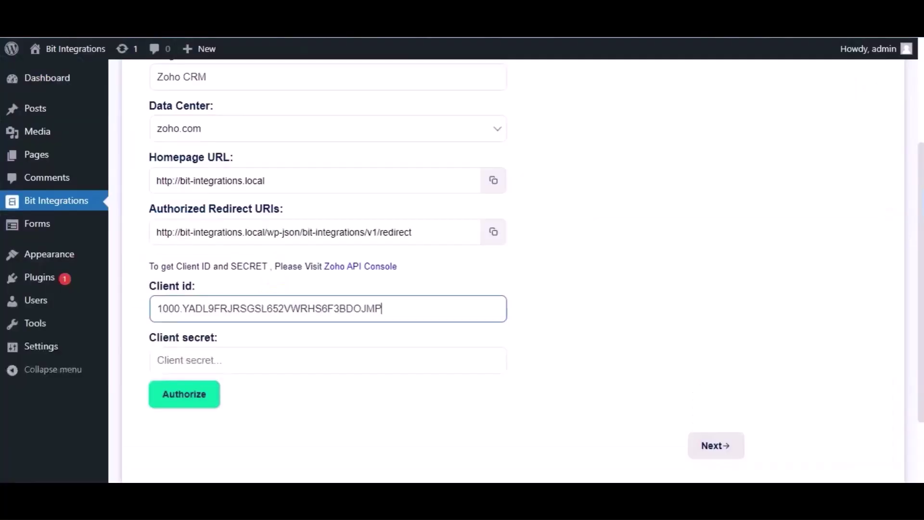
pyautogui.click(272, 366)
pyautogui.hotkey('ctrl', 'v')
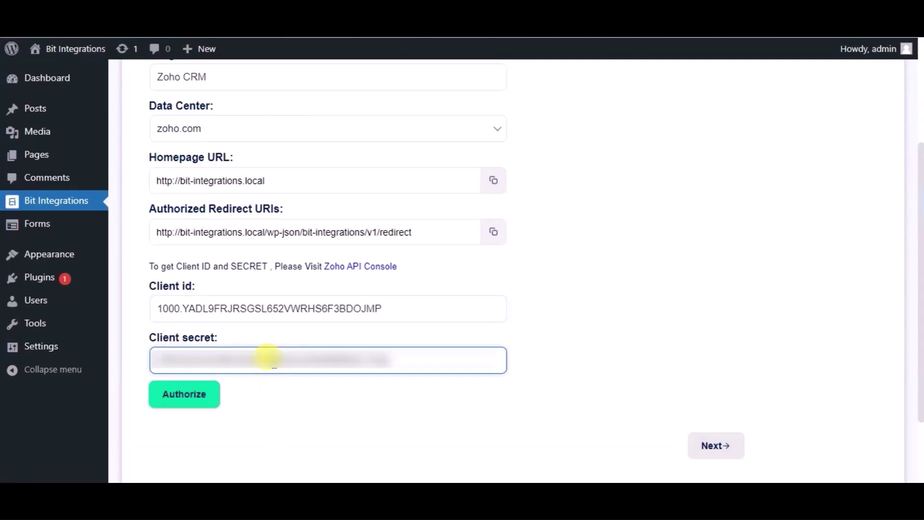
# Step: Authorize the integration's connection to Zoho CRM
pyautogui.click(197, 409)
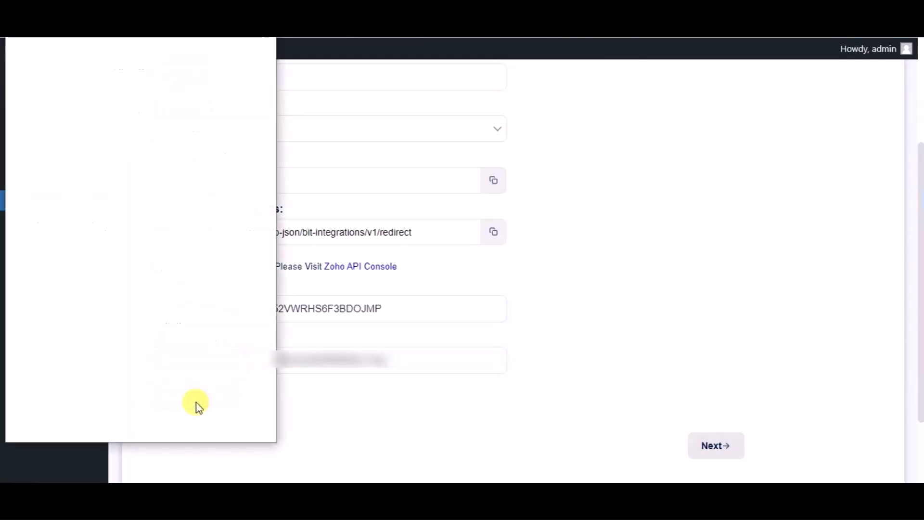
pyautogui.click(165, 384)
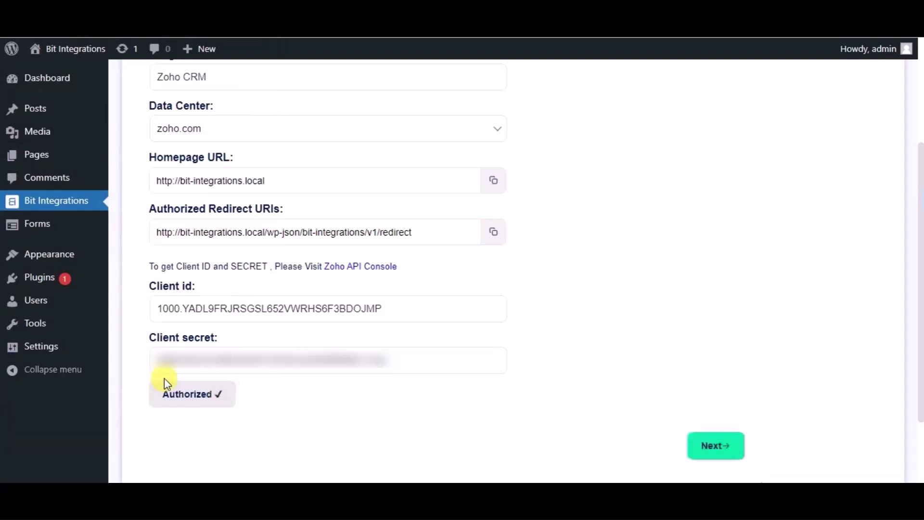
pyautogui.scroll(-2, 518, 362)
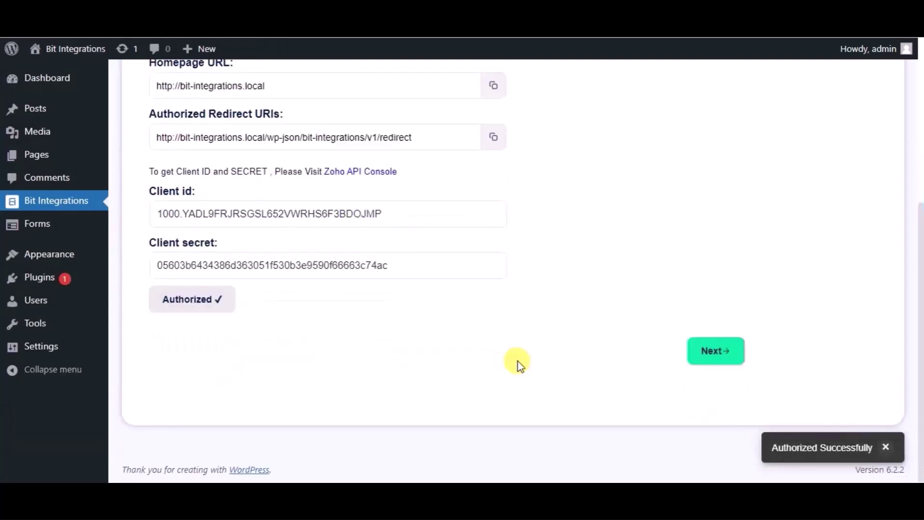
# Step: Continue to the second stage of the integration settings and set the module to Leads
pyautogui.click(722, 352)
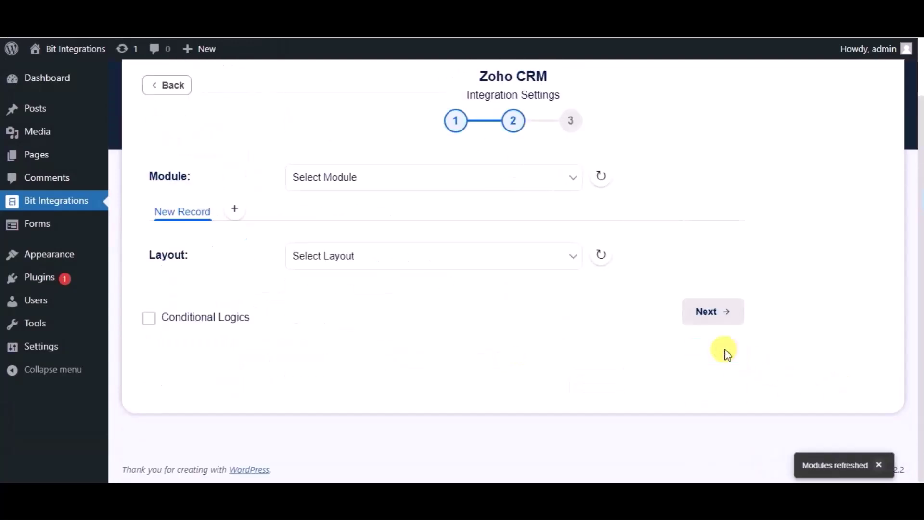
pyautogui.click(455, 187)
pyautogui.click(372, 213)
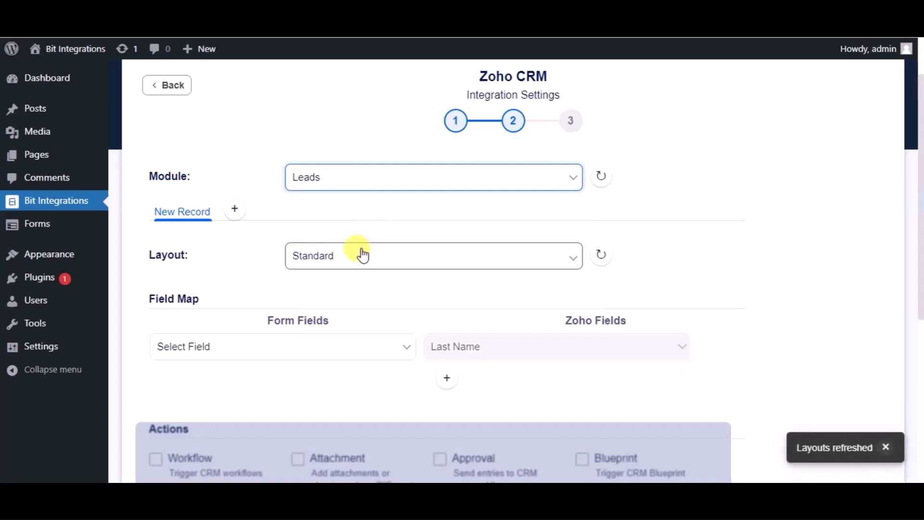
# Step: Map the Name form field to the Zoho Last Name field in the field map
pyautogui.scroll(-2, 362, 253)
pyautogui.click(329, 263)
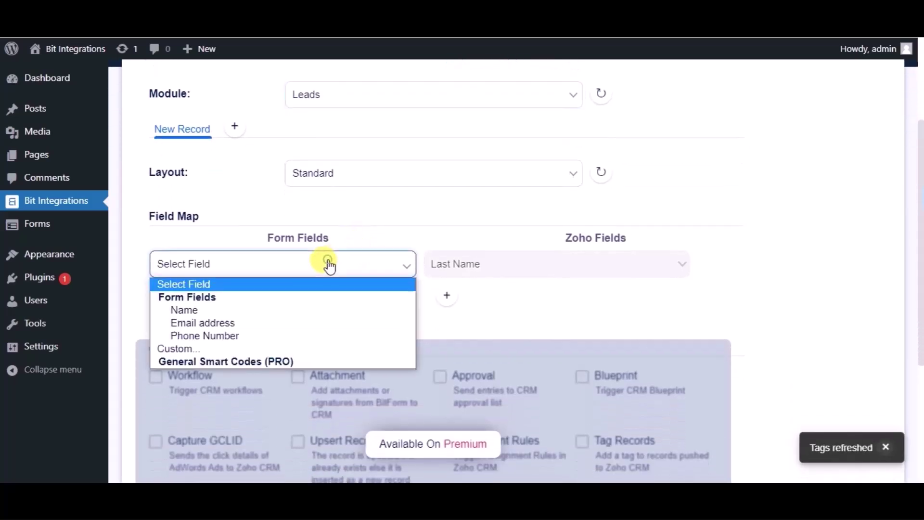
pyautogui.click(213, 310)
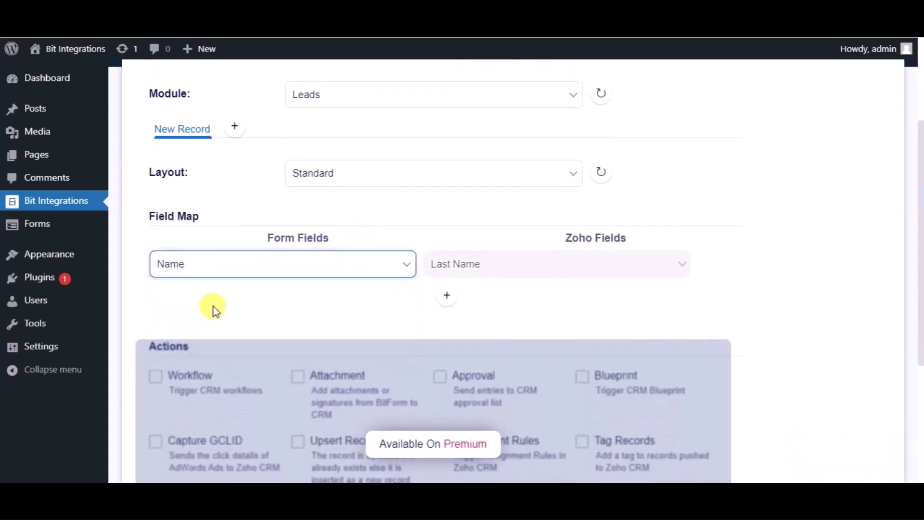
# Step: Add a second field map row that pairs the Email address form field with the Zoho Email field
pyautogui.click(444, 297)
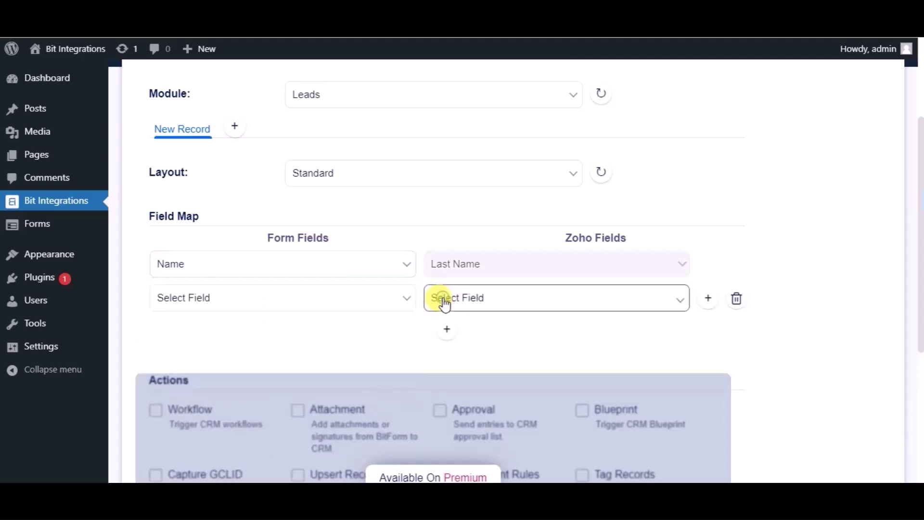
pyautogui.click(226, 304)
pyautogui.click(213, 357)
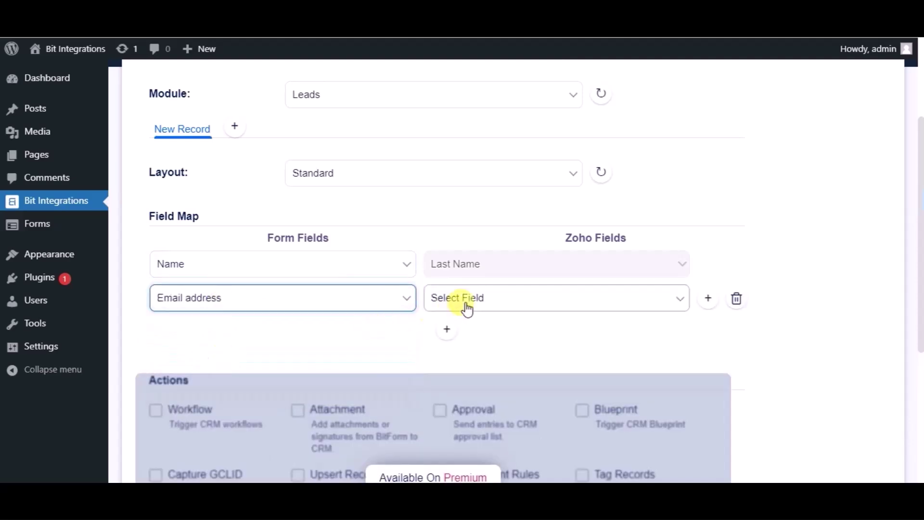
pyautogui.click(467, 309)
pyautogui.click(457, 330)
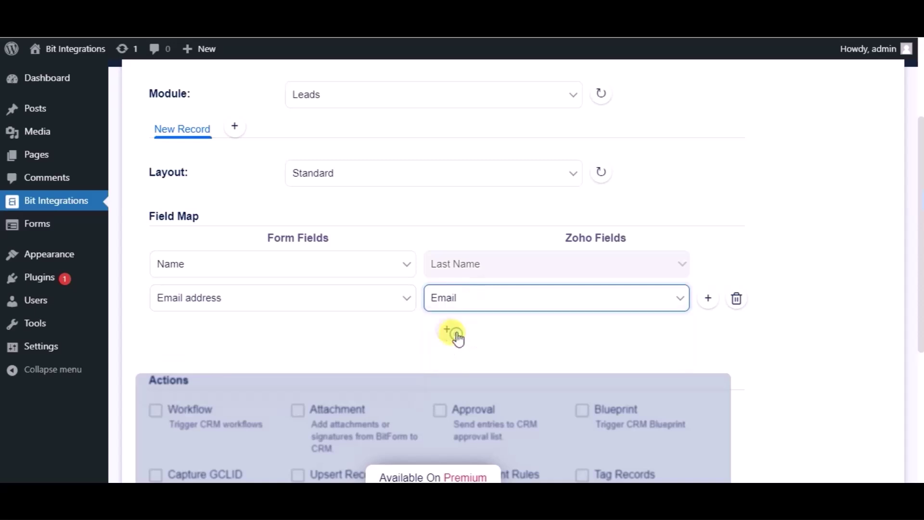
# Step: Add a third field map row that pairs the Phone Number form field with the Zoho Phone field
pyautogui.click(451, 332)
pyautogui.click(293, 332)
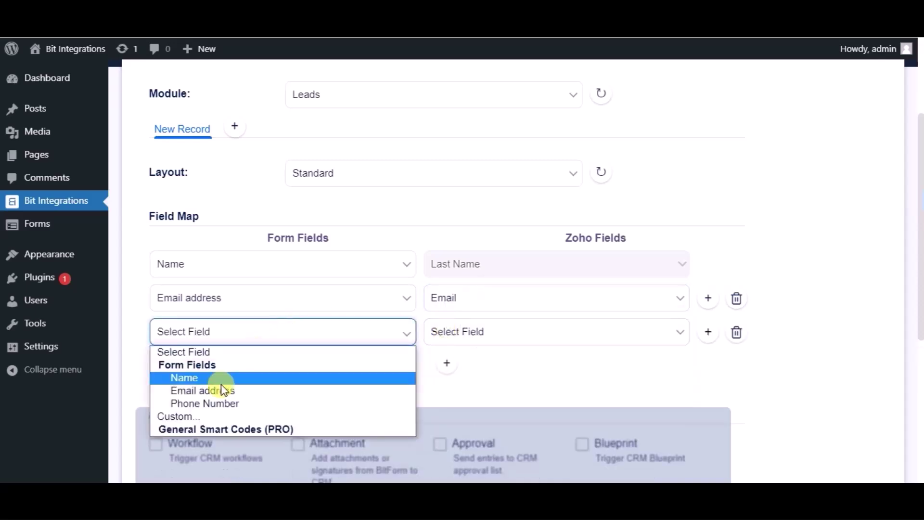
pyautogui.click(215, 404)
pyautogui.click(436, 340)
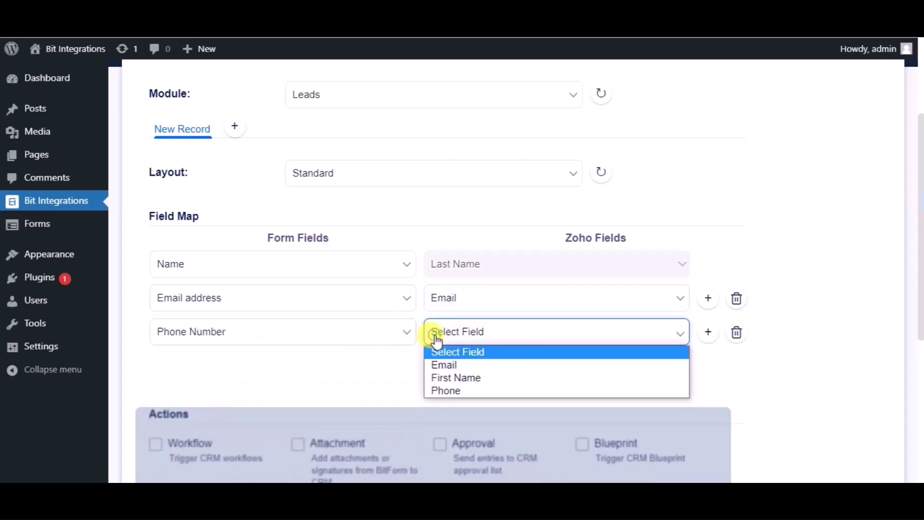
pyautogui.click(438, 391)
# Step: Continue to the final stage of the integration settings without any extra actions or conditional logic, and finish and save the integration
pyautogui.scroll(-3, 397, 373)
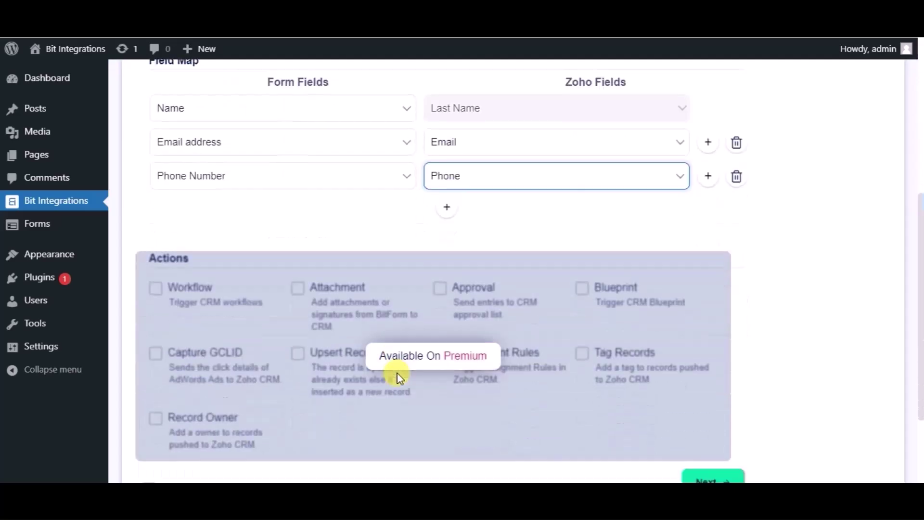
pyautogui.scroll(-3, 245, 326)
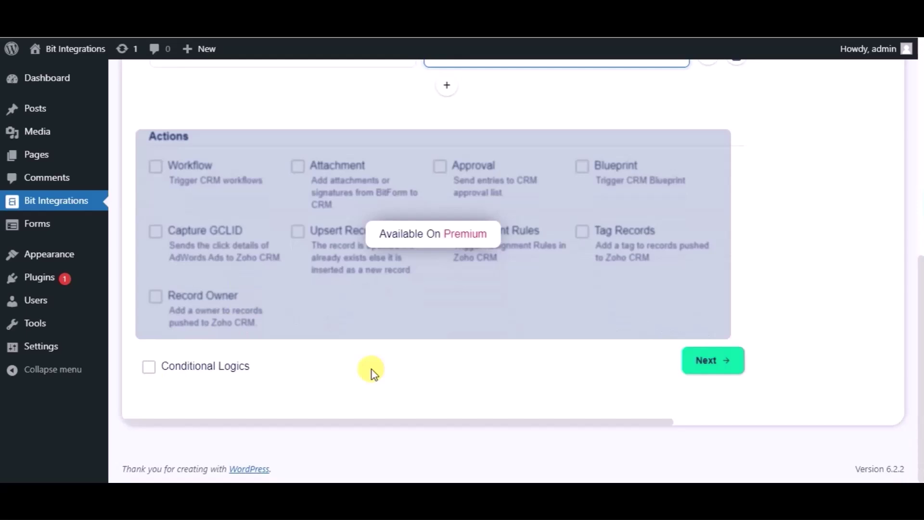
pyautogui.click(707, 371)
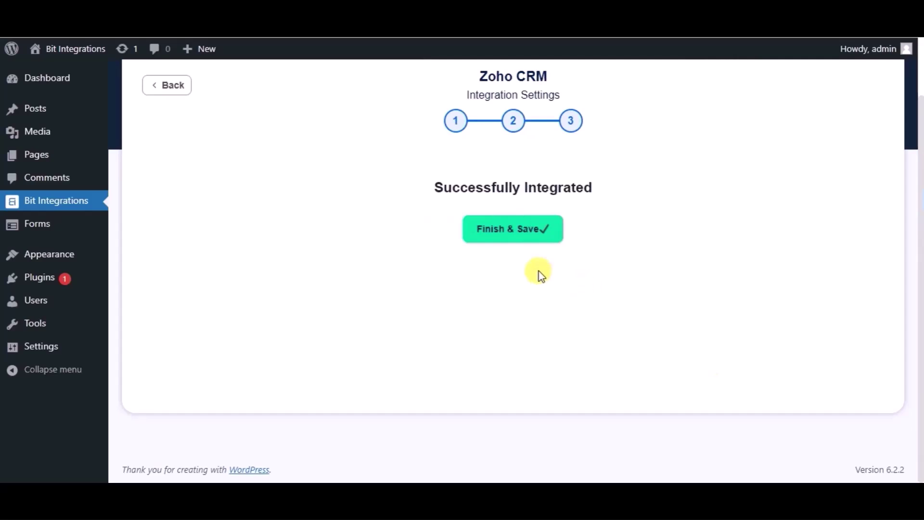
pyautogui.click(495, 230)
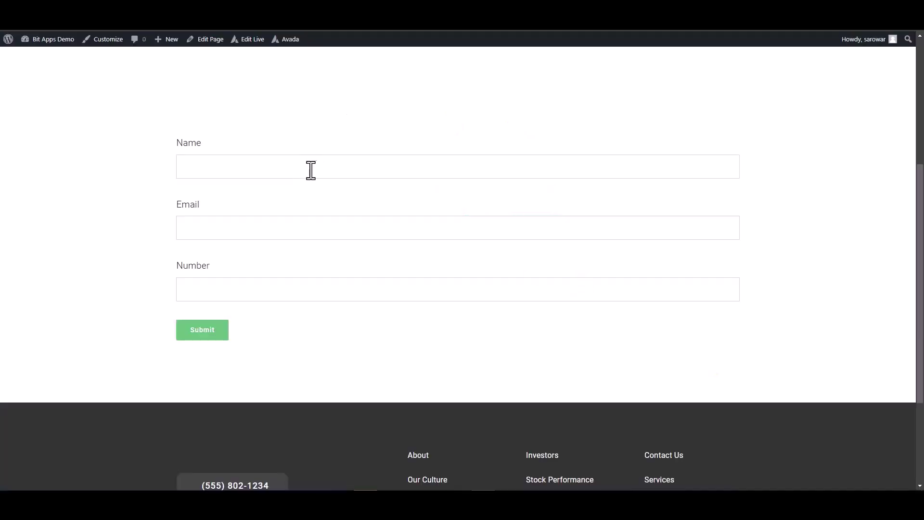
# Step: Fill in the Avada test form with the name Bit Integrations, the contact's e-mail and a phone number, and submit it
pyautogui.click(309, 168)
pyautogui.click(664, 236)
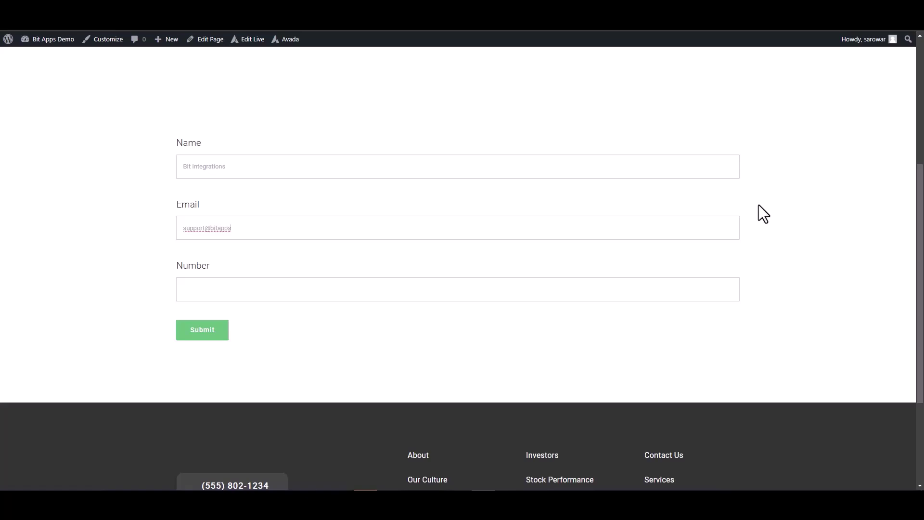
pyautogui.click(656, 284)
pyautogui.write('444555666')
pyautogui.click(207, 332)
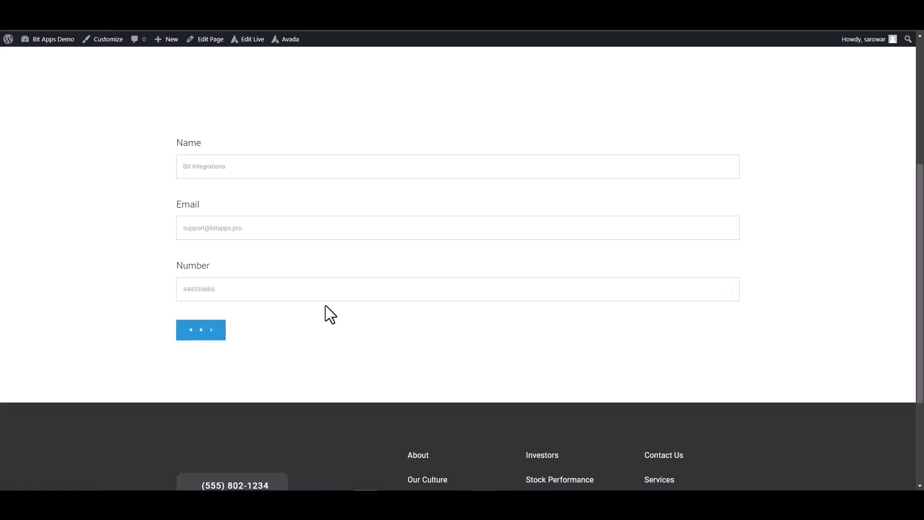
pyautogui.tripleClick(520, 371)
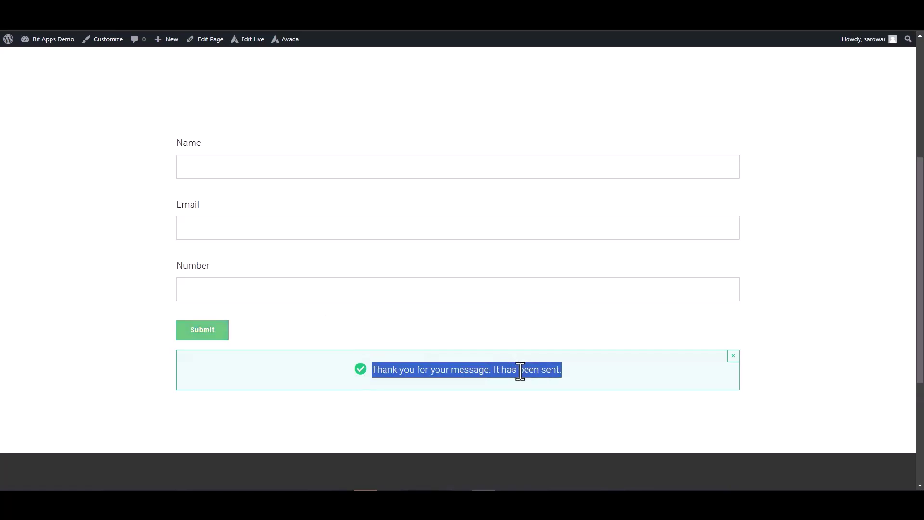
pyautogui.click(790, 350)
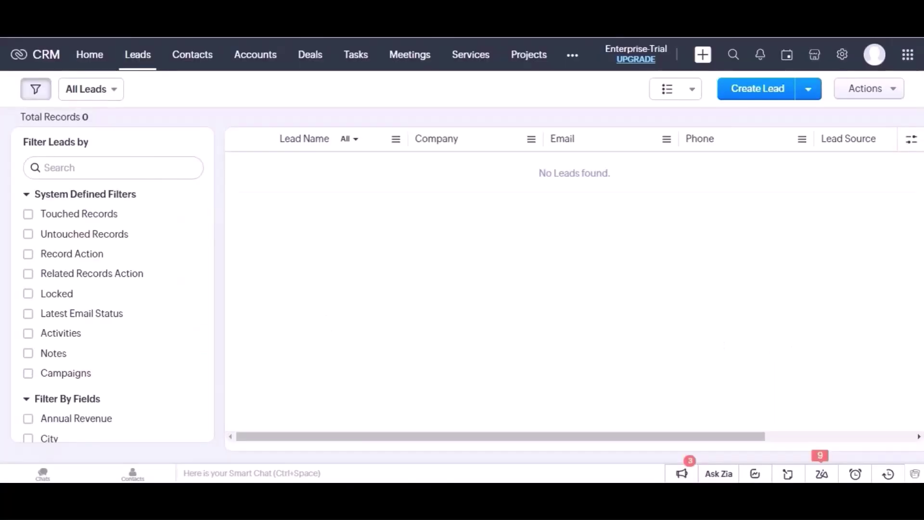
# Step: Switch to Zoho CRM, reload the Leads list and check it for the submitted form entry
pyautogui.click(133, 59)
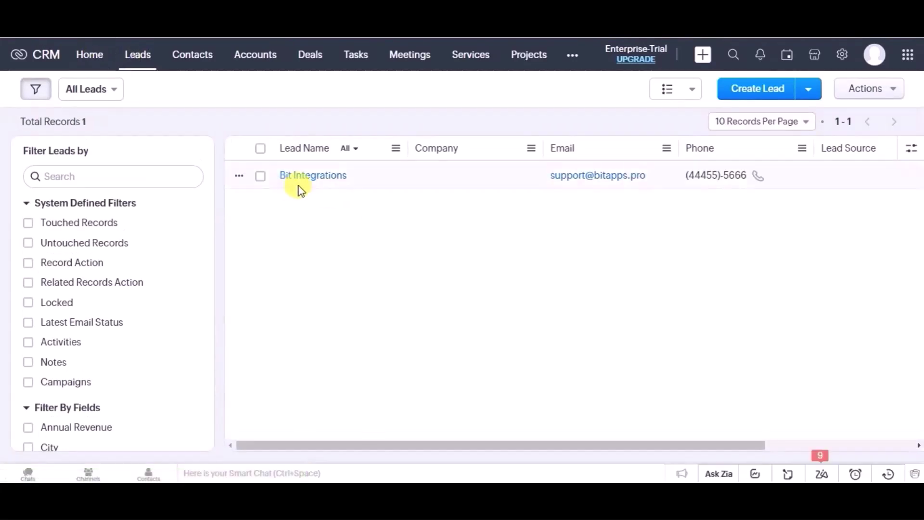
pyautogui.click(304, 184)
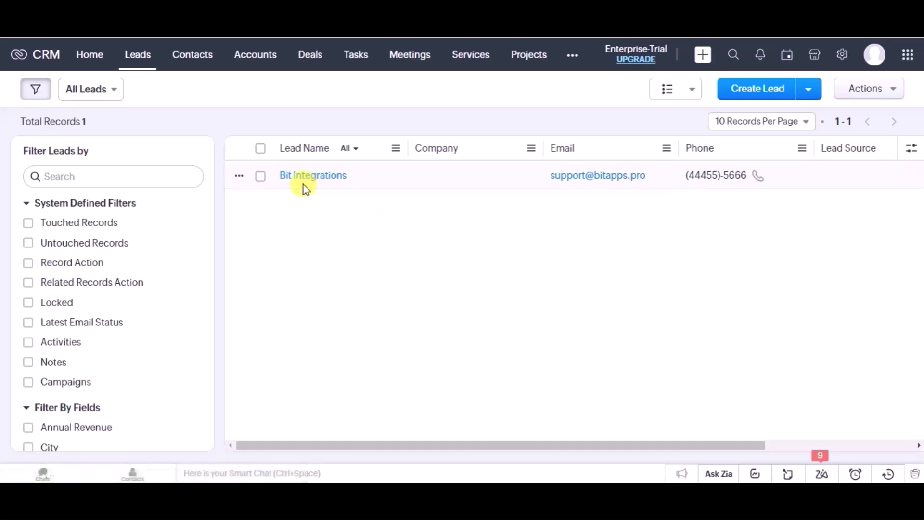